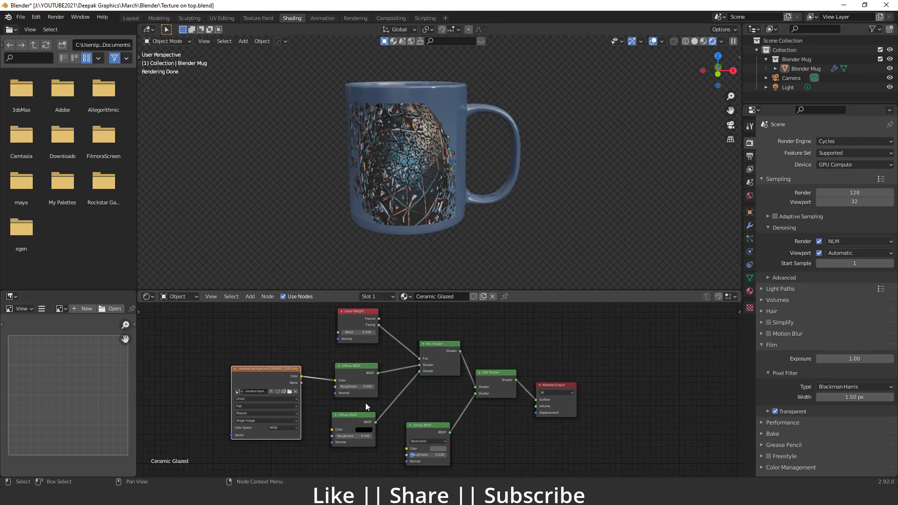
# View the creative-background image in Photos and on its Pixabay page, then return to Blender.
pyautogui.click(289, 392)
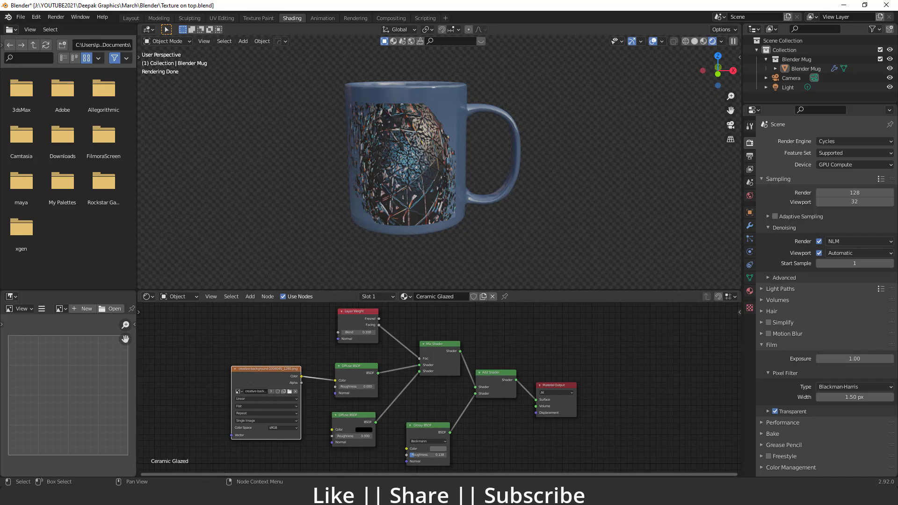
pyautogui.hotkey('alt', 'Tab')
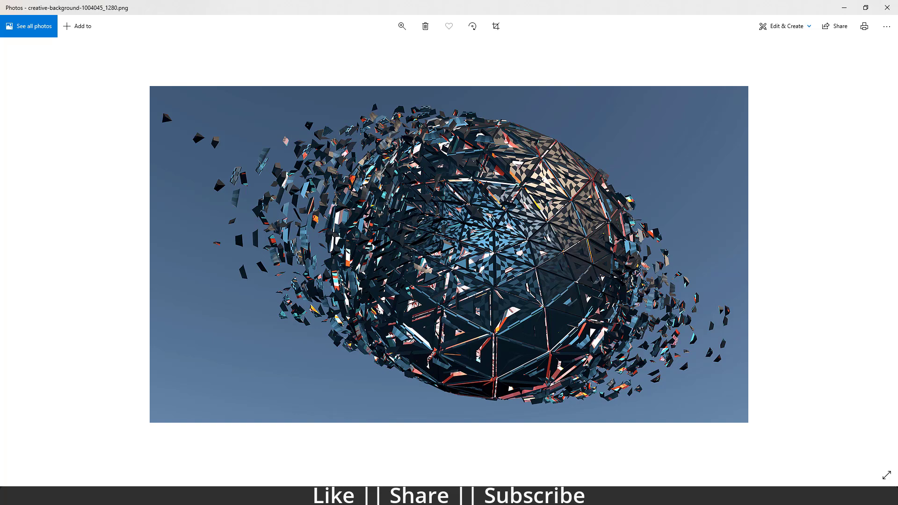
pyautogui.hotkey('alt', 'Tab')
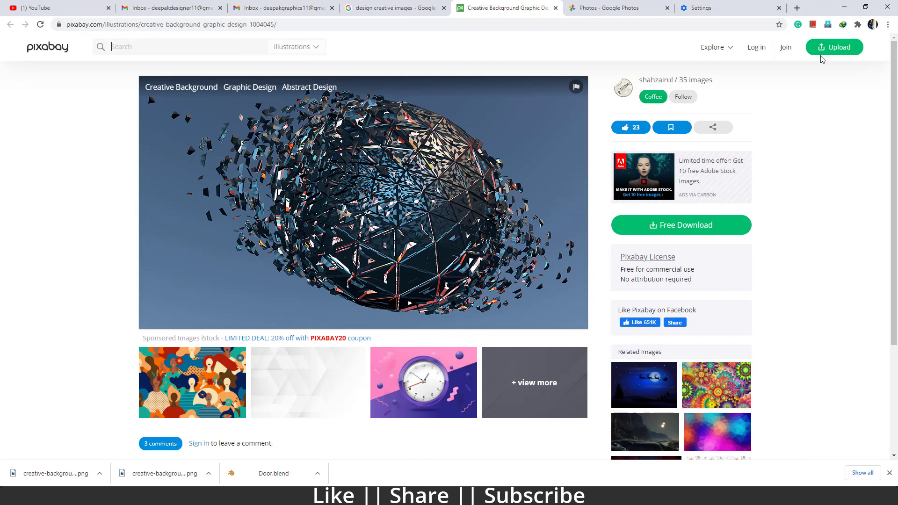
pyautogui.click(844, 9)
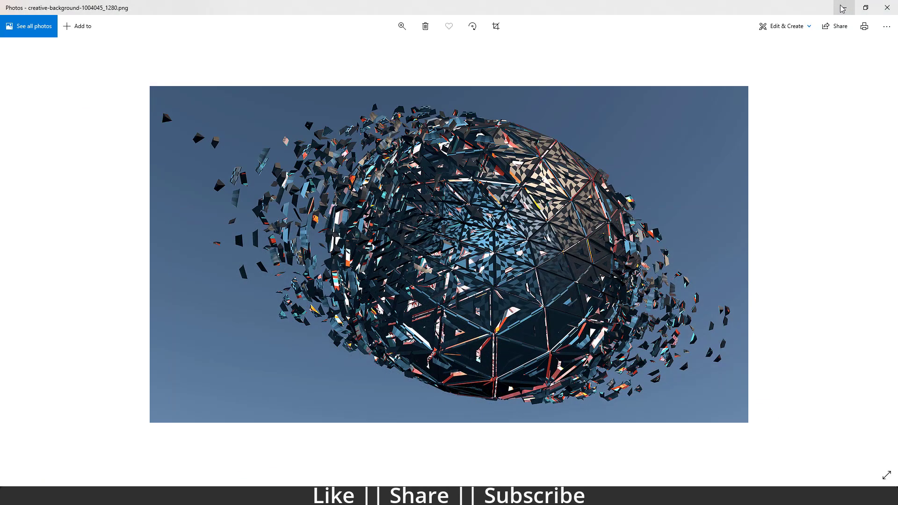
pyautogui.click(842, 8)
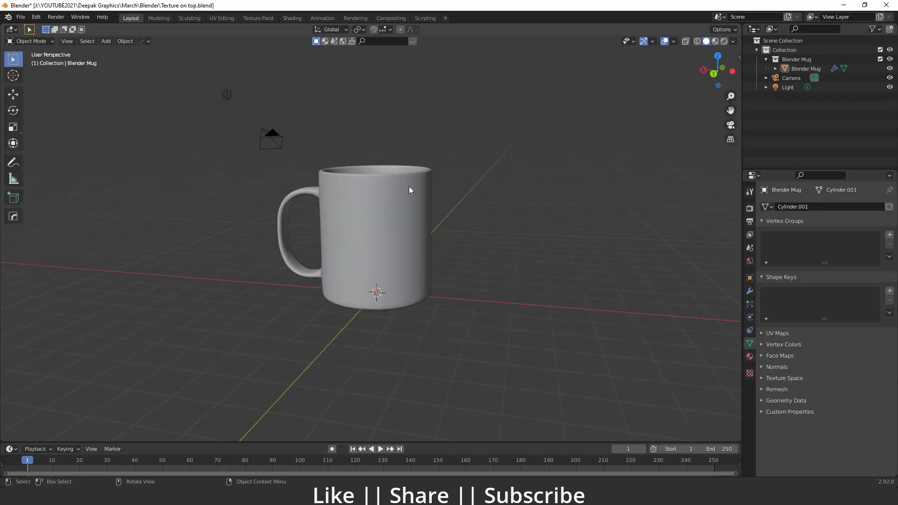
# Enter Edit Mode on the mug and select a horizontal row of edges around the upper part of its body.
pyautogui.click(405, 220)
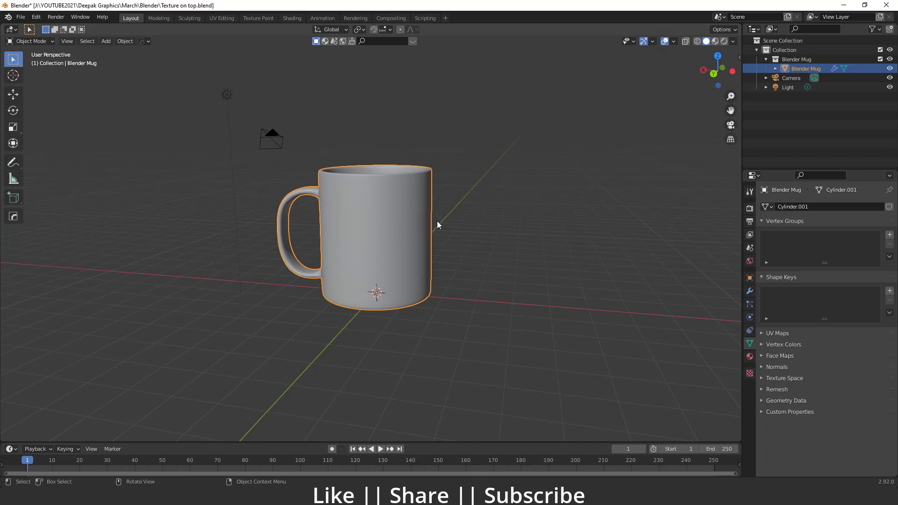
pyautogui.press('Tab')
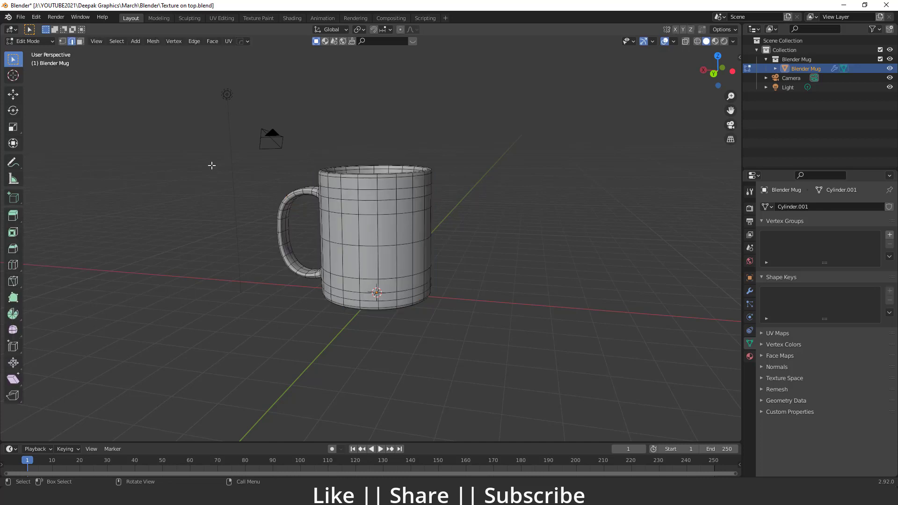
pyautogui.scroll(1, 407, 228)
pyautogui.keyDown('shift'); pyautogui.moveTo(428, 232); pyautogui.dragTo(386, 245, button='middle'); pyautogui.keyUp('shift')
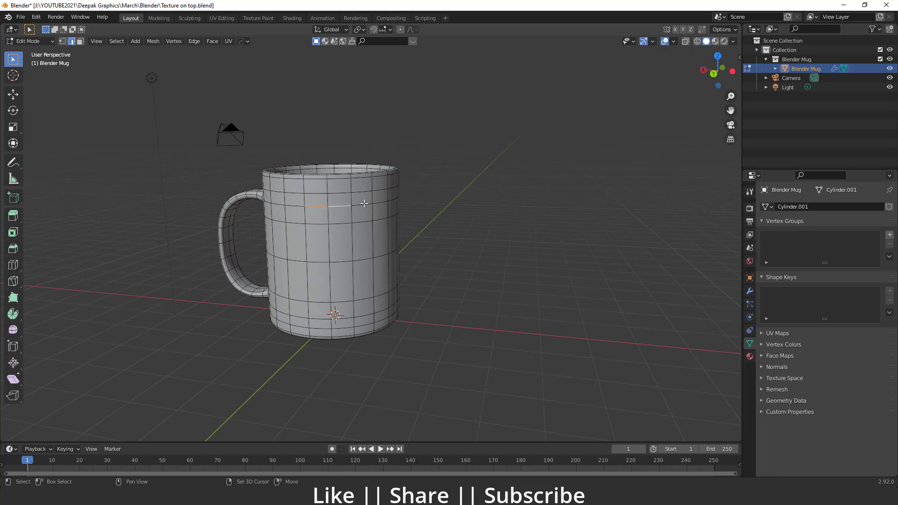
pyautogui.moveTo(396, 206); pyautogui.dragTo(351, 204, button='middle')
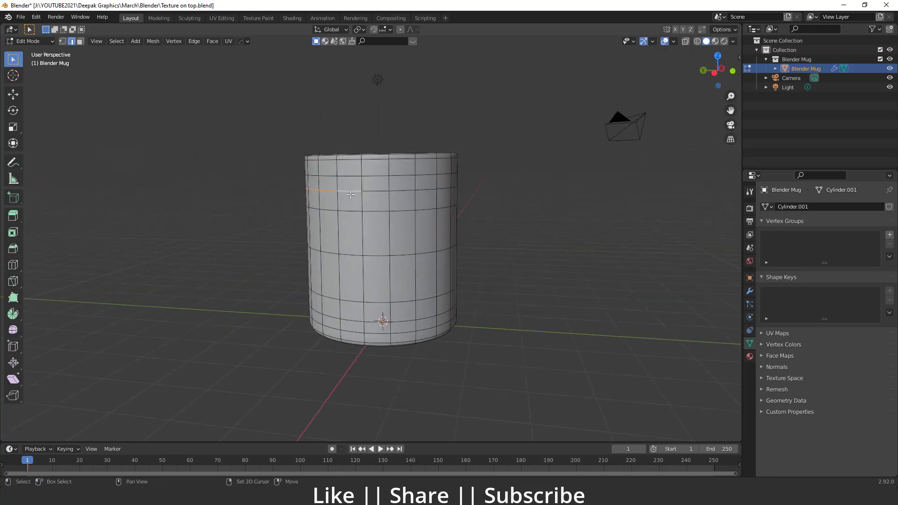
pyautogui.keyDown('shift'); pyautogui.click(444, 189); pyautogui.keyUp('shift')
pyautogui.keyDown('shift'); pyautogui.click(446, 188); pyautogui.keyUp('shift')
pyautogui.moveTo(446, 188); pyautogui.dragTo(420, 189, button='middle')
# Extend the edge selection down the side, along the lower body and back up to form a closed rectangular outline.
pyautogui.keyDown('ctrl'); pyautogui.click(452, 276); pyautogui.keyUp('ctrl')
pyautogui.keyDown('ctrl'); pyautogui.click(452, 320); pyautogui.keyUp('ctrl')
pyautogui.keyDown('ctrl'); pyautogui.click(391, 334); pyautogui.keyUp('ctrl')
pyautogui.moveTo(262, 262); pyautogui.dragTo(370, 262, button='middle')
pyautogui.keyDown('ctrl'); pyautogui.click(328, 330); pyautogui.keyUp('ctrl')
pyautogui.moveTo(308, 200); pyautogui.dragTo(445, 205, button='middle')
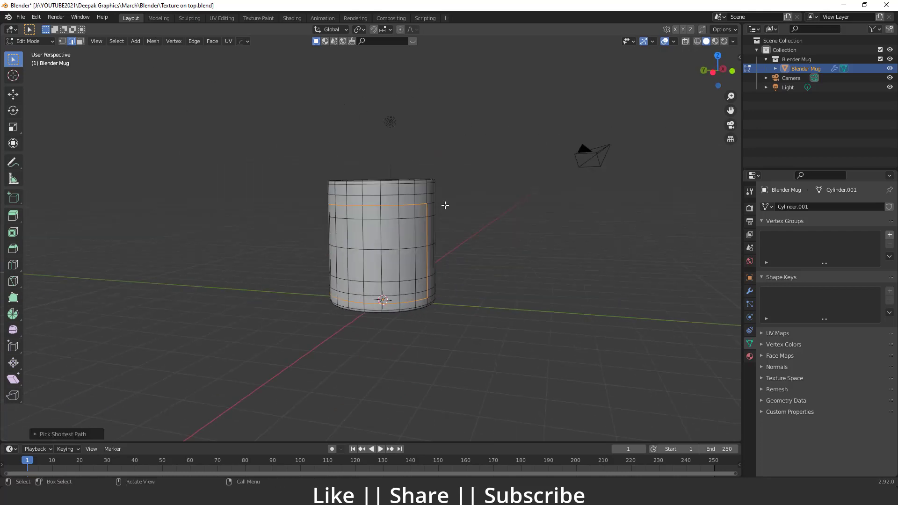
pyautogui.moveTo(292, 286); pyautogui.dragTo(343, 214, button='middle')
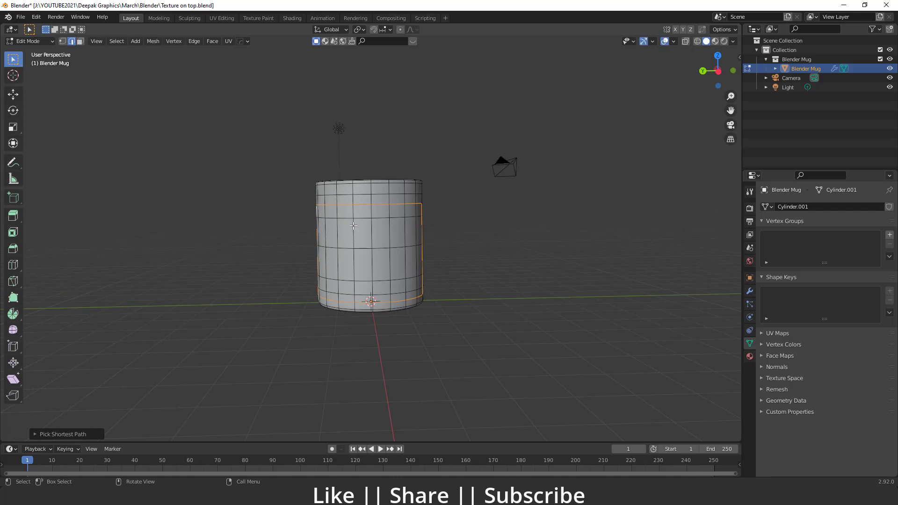
# Mark the selected rectangular outline of edges on the mug body as a seam.
pyautogui.scroll(2, 354, 226)
pyautogui.rightClick(397, 231)
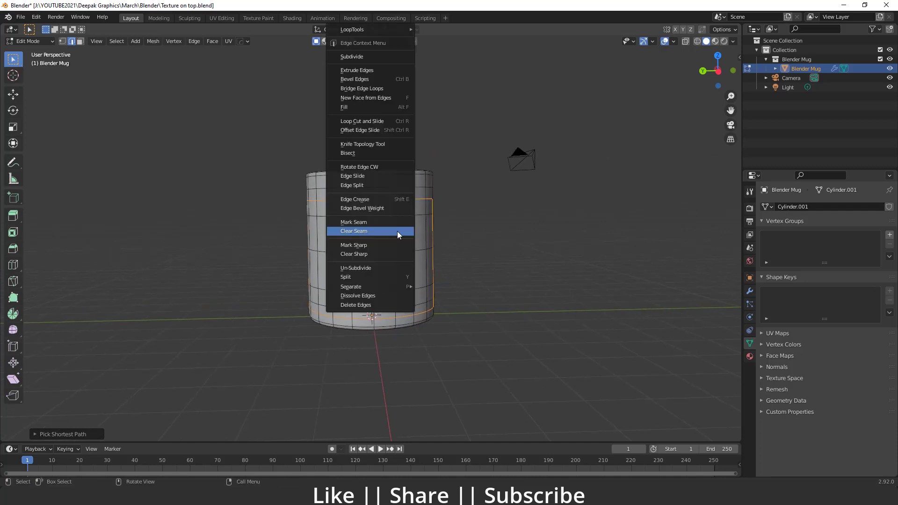
pyautogui.click(368, 223)
pyautogui.moveTo(368, 223); pyautogui.dragTo(326, 215, button='middle')
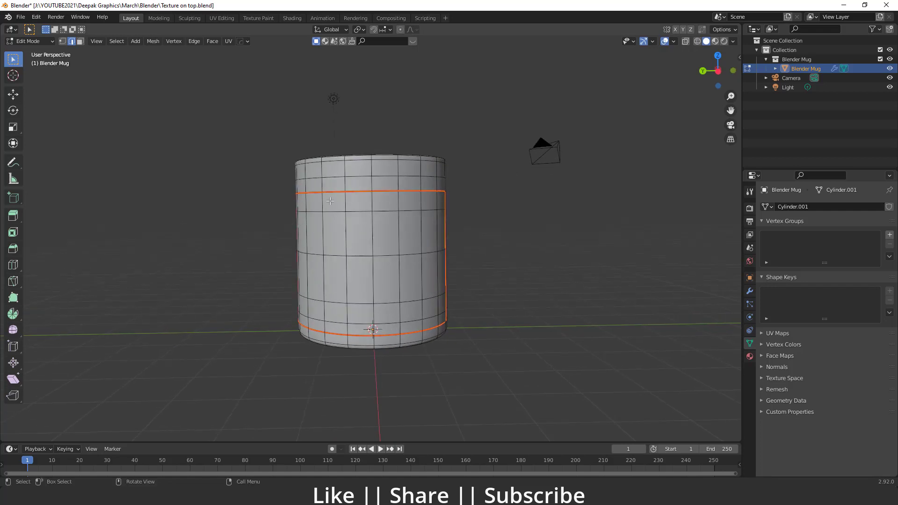
pyautogui.moveTo(392, 312); pyautogui.dragTo(440, 253, button='middle')
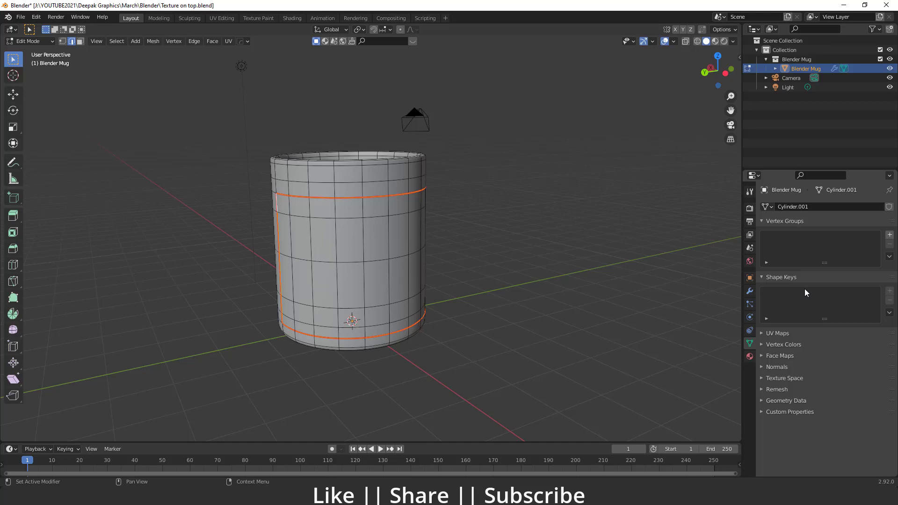
# Add a second UV map to the mug, name it Cap UV and make it active for rendering.
pyautogui.click(750, 331)
pyautogui.click(751, 342)
pyautogui.click(762, 336)
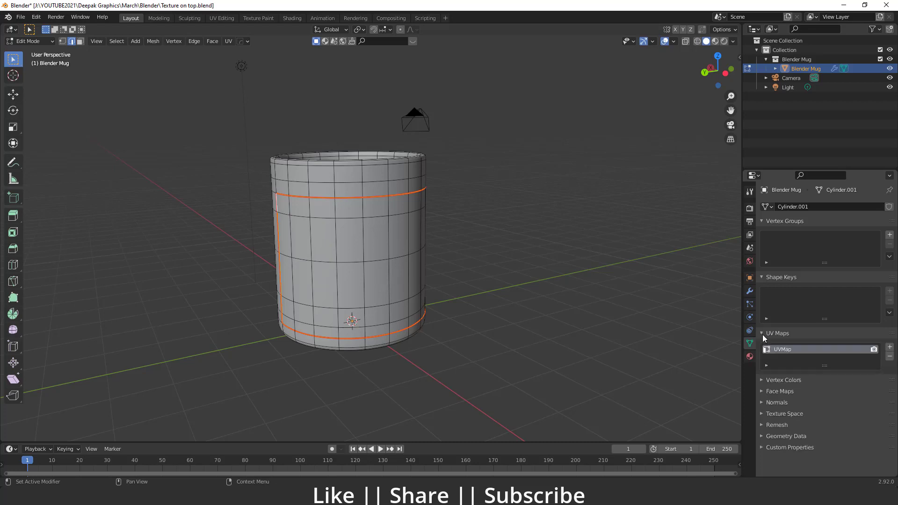
pyautogui.click(891, 348)
pyautogui.doubleClick(789, 361)
pyautogui.write('Ca')
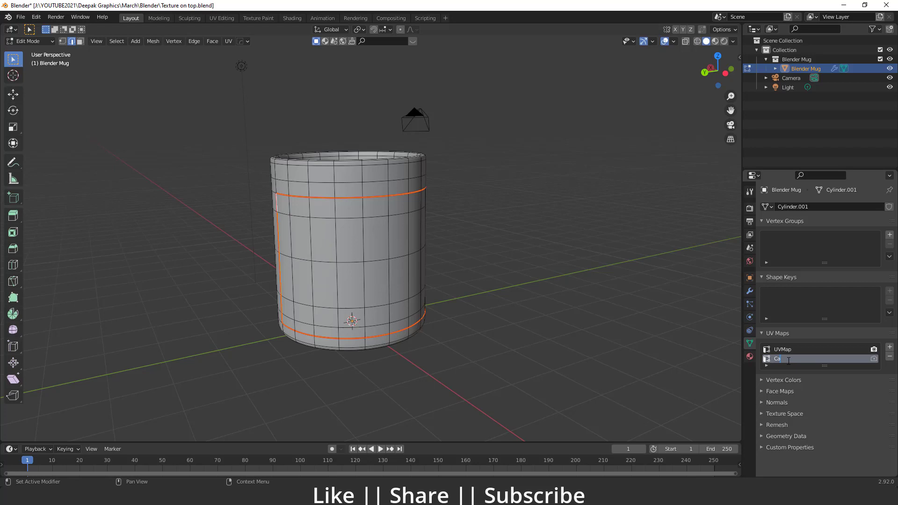
pyautogui.write('p UV')
pyautogui.press('Return')
pyautogui.click(874, 359)
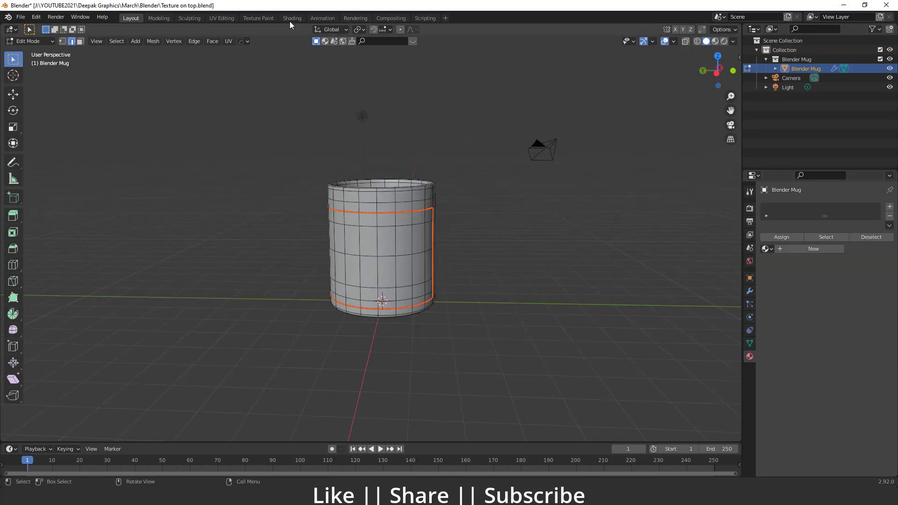
# Open the UV Editing workspace, select the entire mug mesh and unwrap it.
pyautogui.click(229, 19)
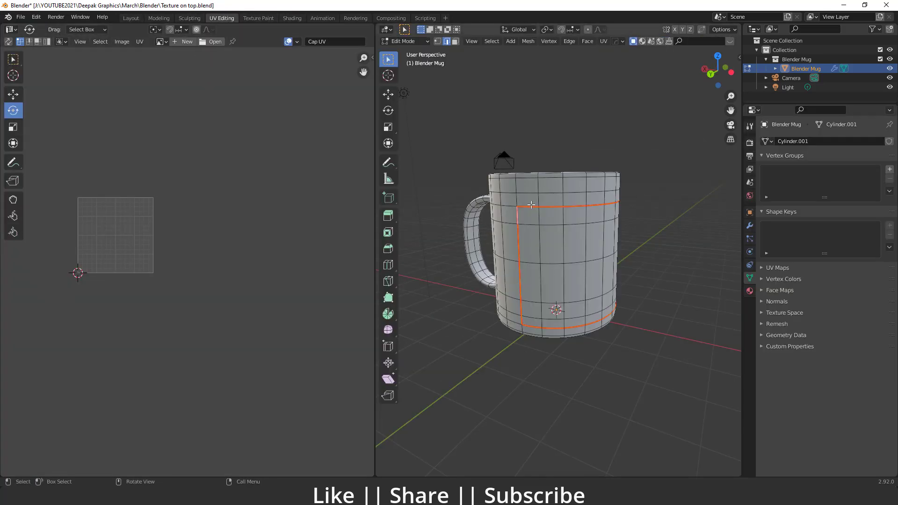
pyautogui.press('a')
pyautogui.scroll(5, 166, 253)
pyautogui.moveTo(150, 276); pyautogui.dragTo(319, 325, button='middle')
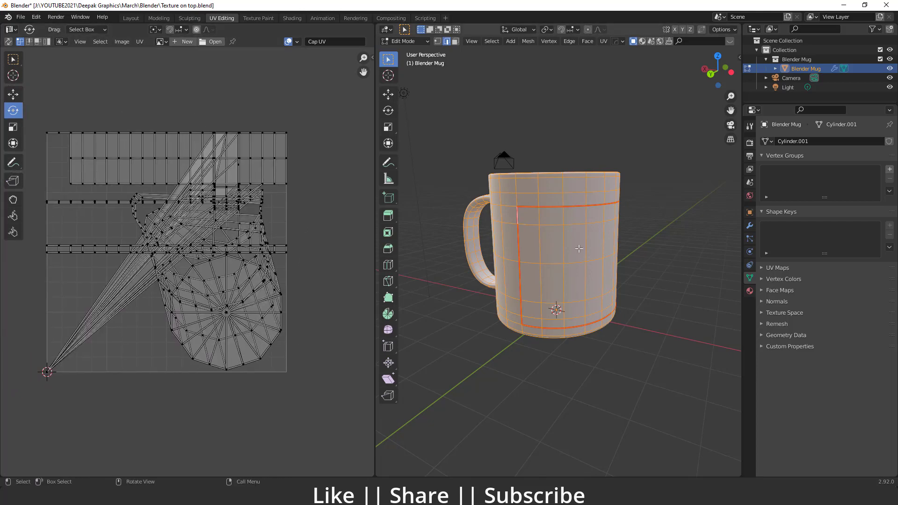
pyautogui.press('u')
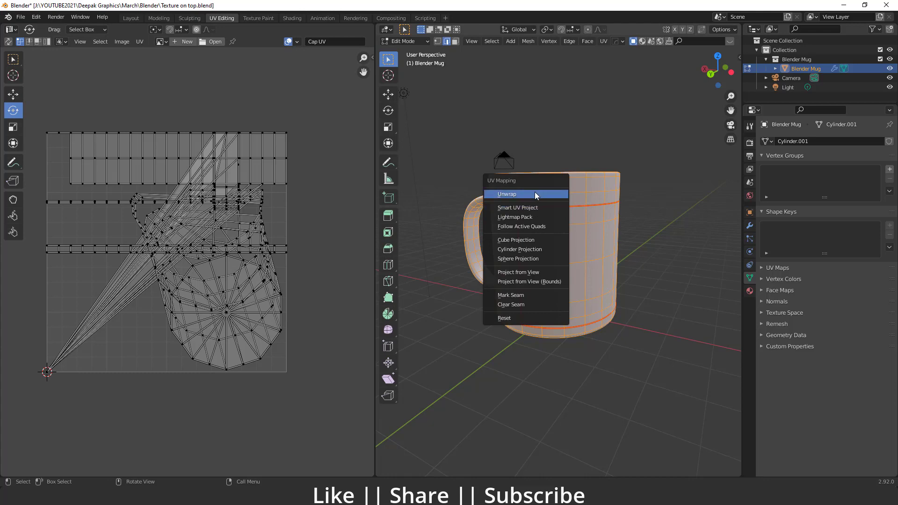
pyautogui.click(535, 194)
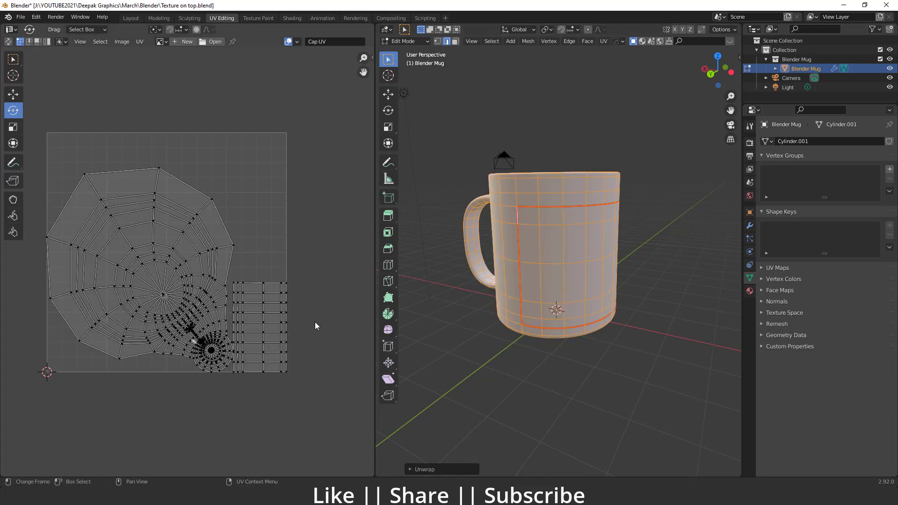
pyautogui.moveTo(578, 236); pyautogui.dragTo(523, 254, button='middle')
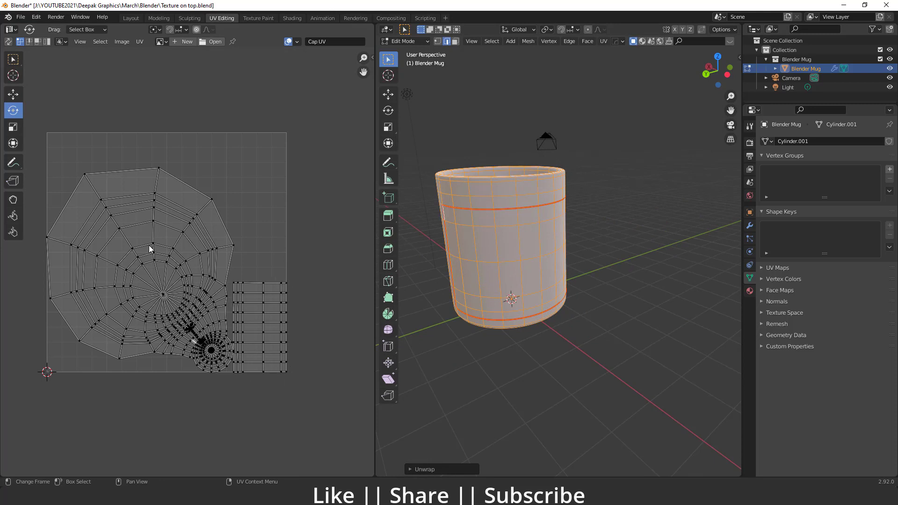
# Select the large round UV island, scale it down and move it to the upper-right corner of the UV space.
pyautogui.click(118, 232)
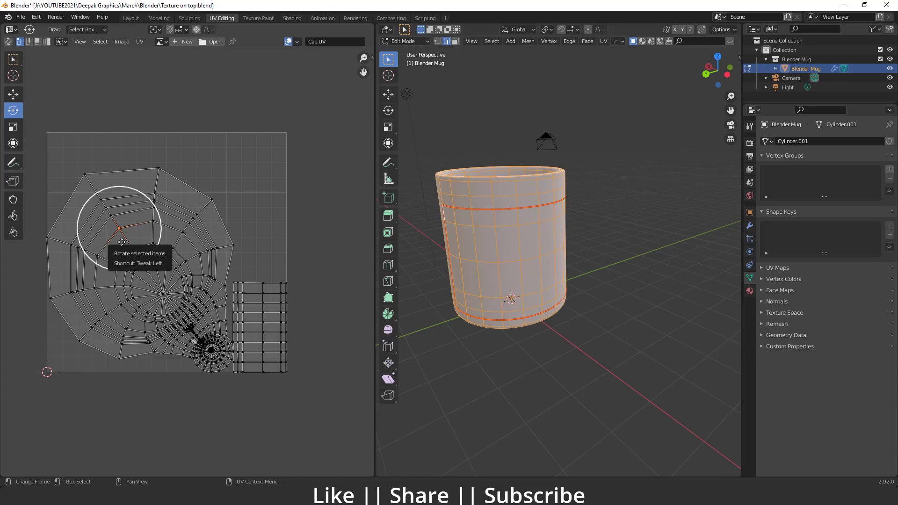
pyautogui.press('l')
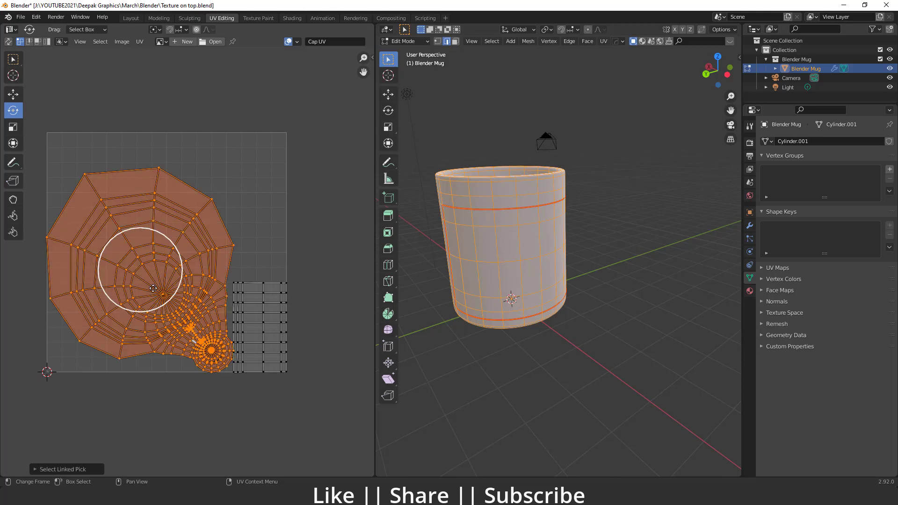
pyautogui.press('s')
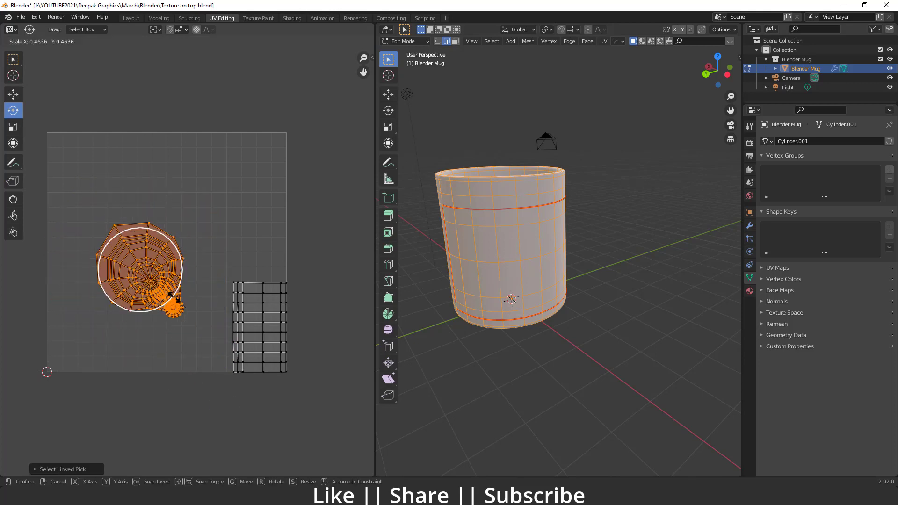
pyautogui.click(150, 277)
pyautogui.press('g')
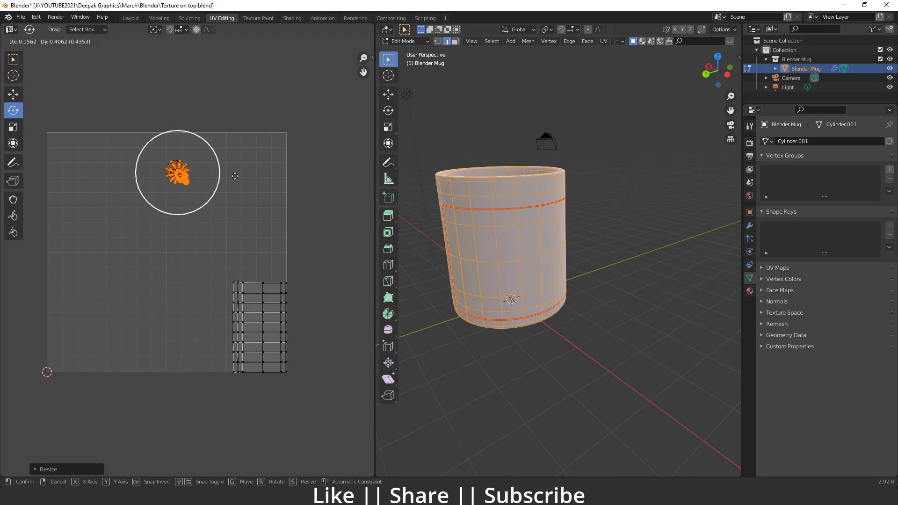
pyautogui.click(283, 167)
# Rotate the rectangular UV island by 90 degrees, move it to the middle of the UV space and deselect it.
pyautogui.moveTo(139, 240); pyautogui.dragTo(314, 456)
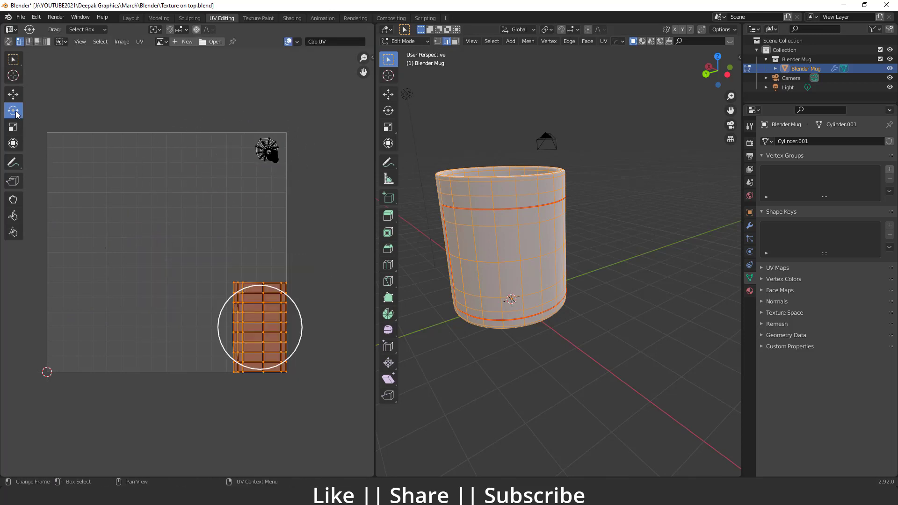
pyautogui.press('r')
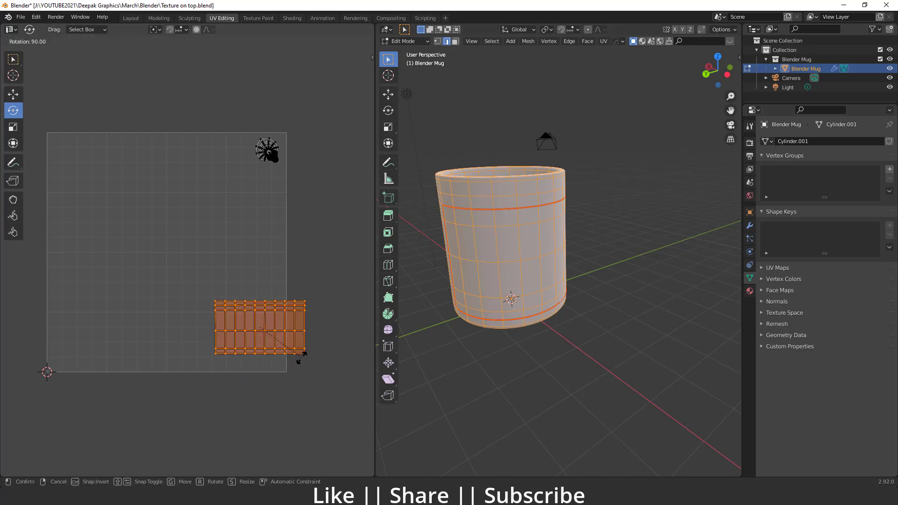
pyautogui.click(300, 357)
pyautogui.press('g')
pyautogui.click(321, 319)
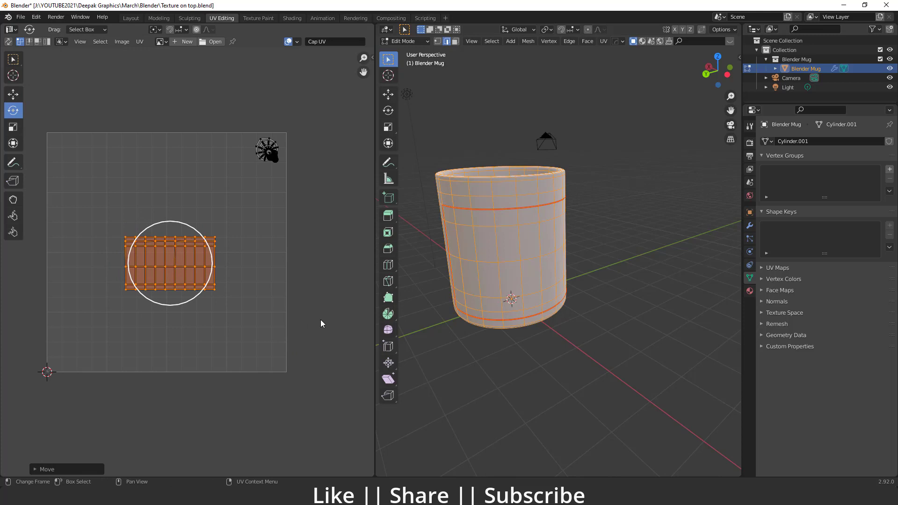
pyautogui.click(156, 335)
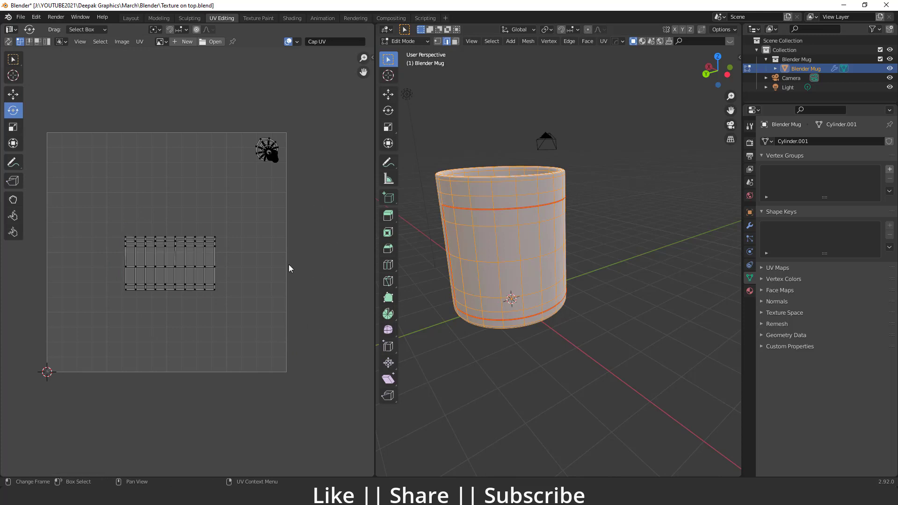
# Return to Object Mode and create a new material for the mug in the Shading workspace.
pyautogui.press('Tab')
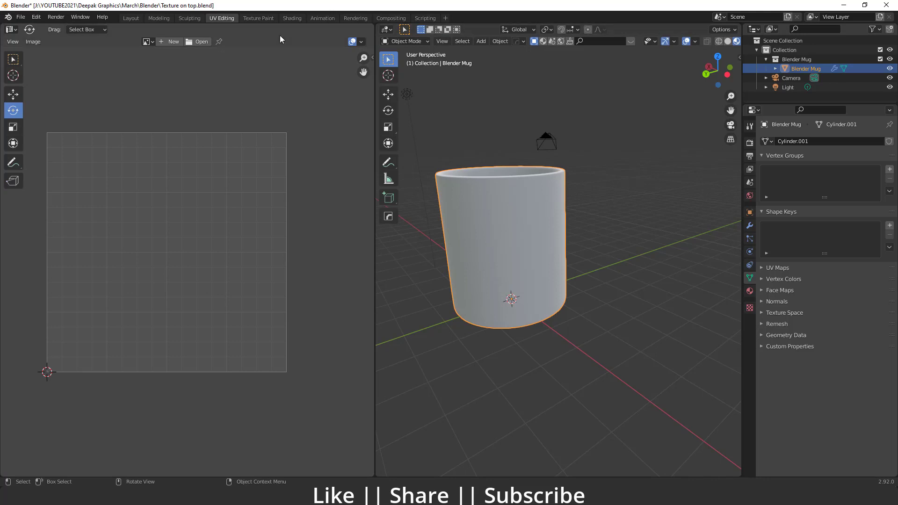
pyautogui.click(292, 18)
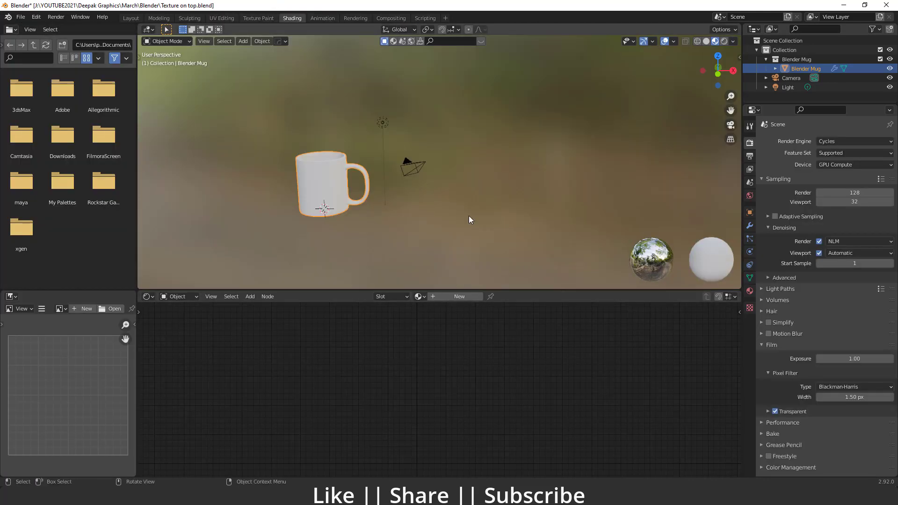
pyautogui.click(464, 298)
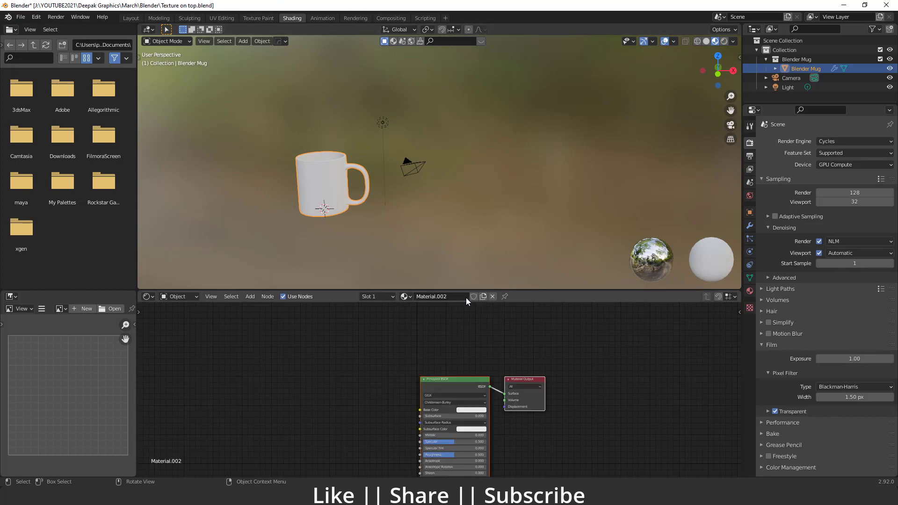
pyautogui.moveTo(448, 402); pyautogui.dragTo(406, 376, button='middle')
pyautogui.scroll(1, 405, 376)
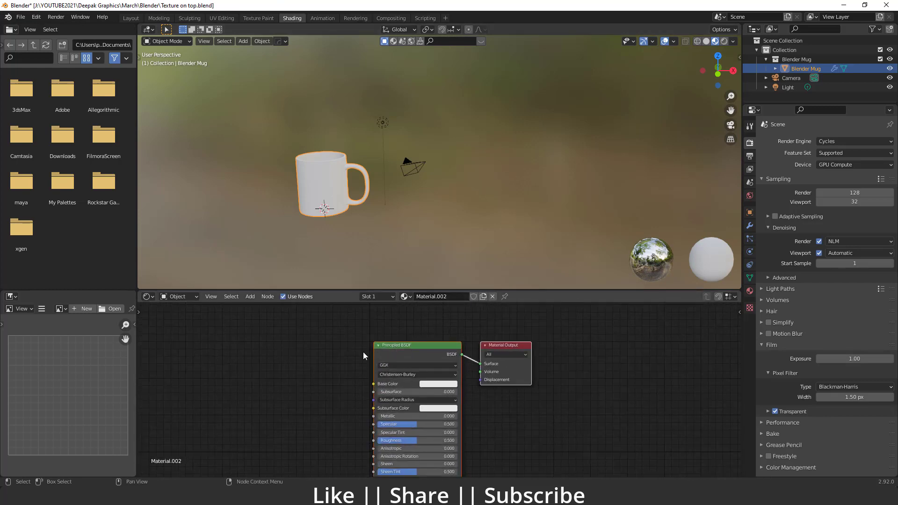
# Set the new mug material's surface shader to Diffuse BSDF and switch the viewport to rendered shading.
pyautogui.click(750, 292)
pyautogui.click(847, 212)
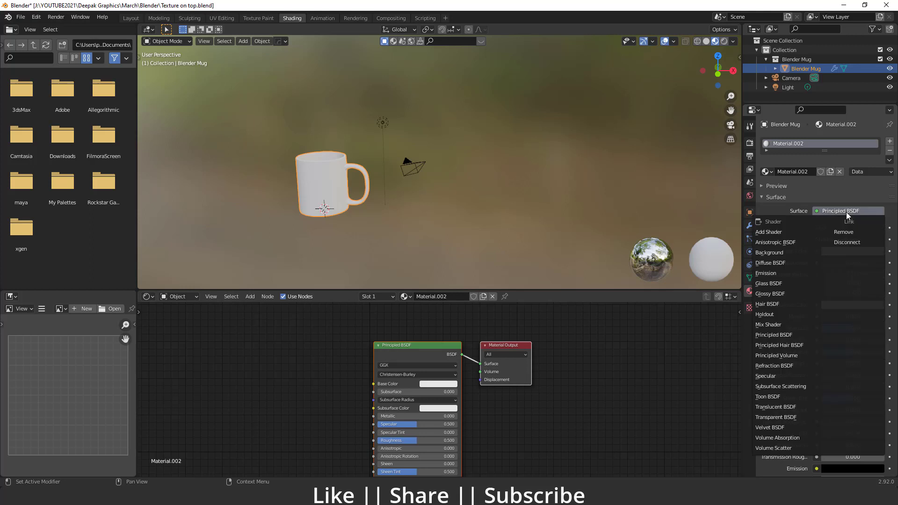
pyautogui.click(781, 262)
pyautogui.scroll(5, 361, 220)
pyautogui.keyDown('shift'); pyautogui.moveTo(362, 222); pyautogui.dragTo(415, 229, button='middle'); pyautogui.keyUp('shift')
pyautogui.scroll(-4, 415, 229)
pyautogui.keyDown('shift'); pyautogui.moveTo(356, 238); pyautogui.dragTo(426, 209, button='middle'); pyautogui.keyUp('shift')
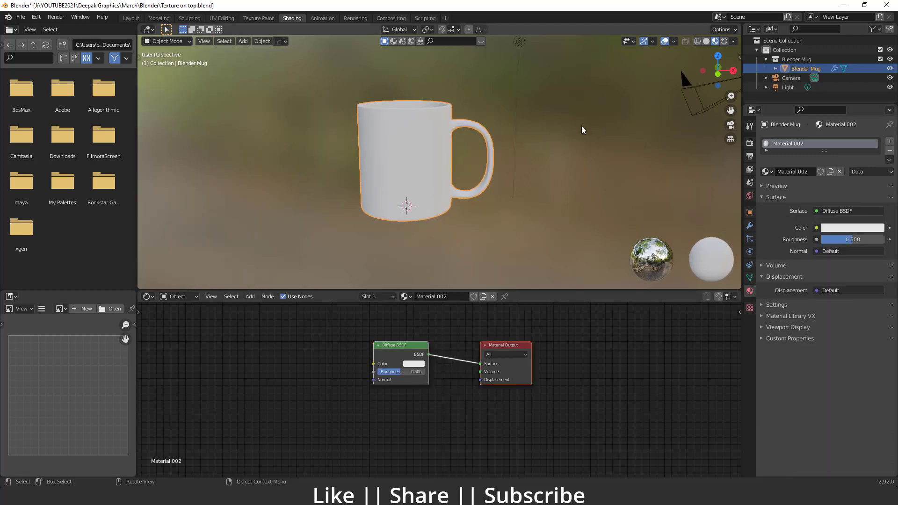
pyautogui.click(724, 41)
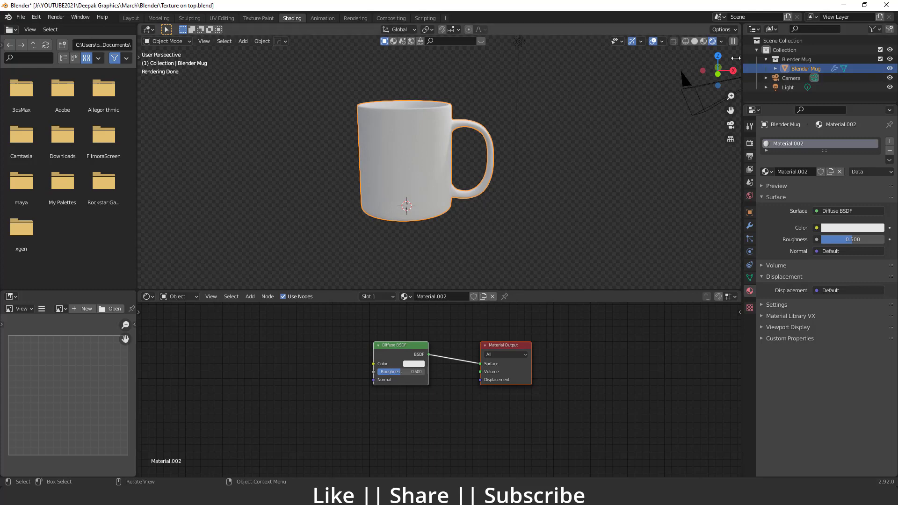
# Bring the creative-background PNG from the Element folder into the node graph, connect its color to the Diffuse BSDF and inspect the mug.
pyautogui.scroll(2, 351, 376)
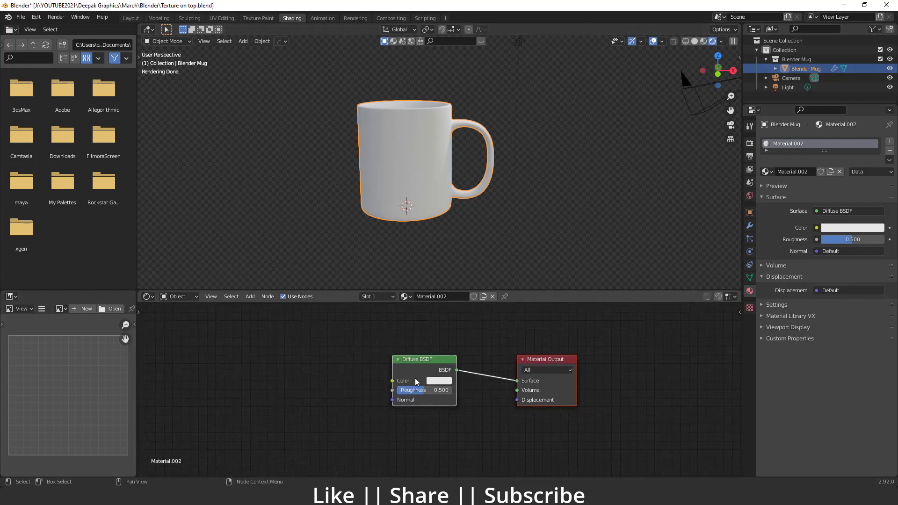
pyautogui.moveTo(310, 497)
pyautogui.click(347, 457)
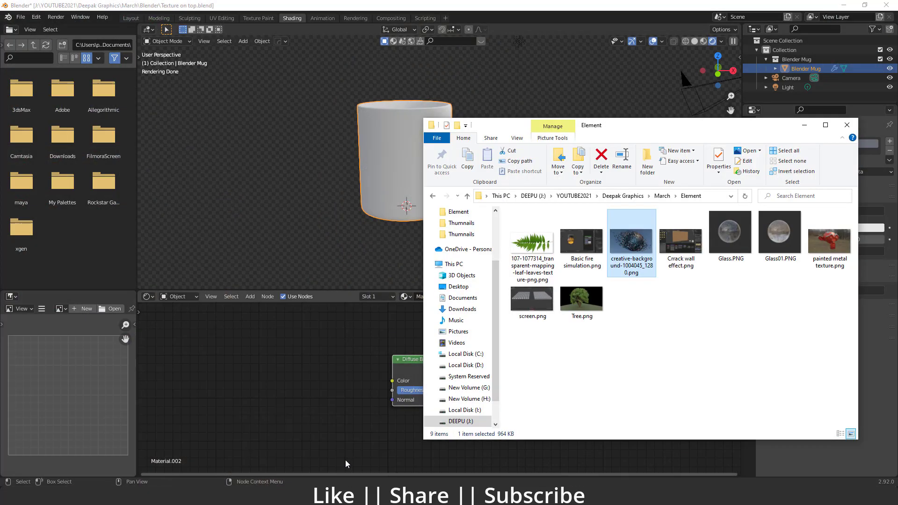
pyautogui.moveTo(635, 253); pyautogui.dragTo(395, 387)
pyautogui.scroll(-2, 393, 222)
pyautogui.moveTo(393, 223); pyautogui.dragTo(453, 218, button='middle')
pyautogui.keyDown('shift'); pyautogui.moveTo(568, 177); pyautogui.dragTo(348, 232, button='middle'); pyautogui.keyUp('shift')
pyautogui.scroll(5, 417, 201)
pyautogui.moveTo(384, 207); pyautogui.dragTo(419, 202, button='middle')
pyautogui.keyDown('shift'); pyautogui.moveTo(418, 202); pyautogui.dragTo(318, 185, button='middle'); pyautogui.keyUp('shift')
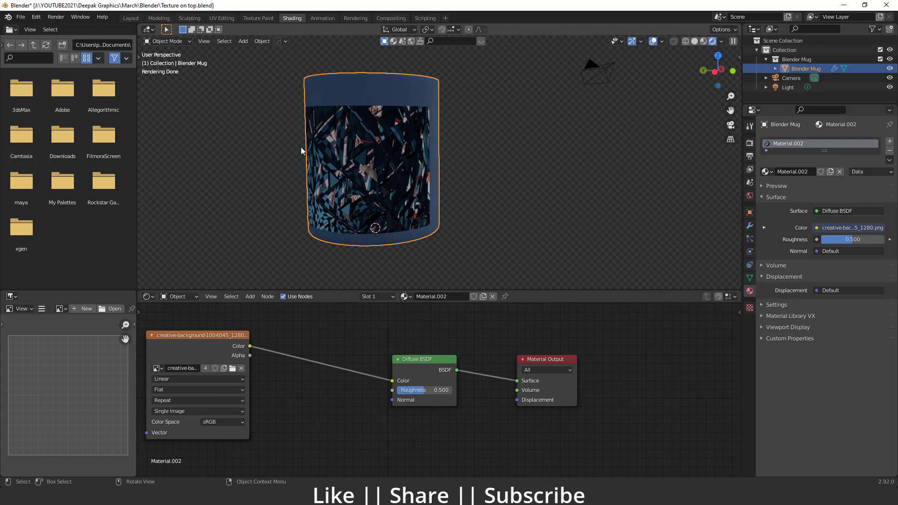
pyautogui.moveTo(423, 159)
pyautogui.mouseDown(button='middle')
pyautogui.moveTo(453, 156)
pyautogui.moveTo(428, 159)
pyautogui.moveTo(405, 179)
pyautogui.mouseUp(button='middle')
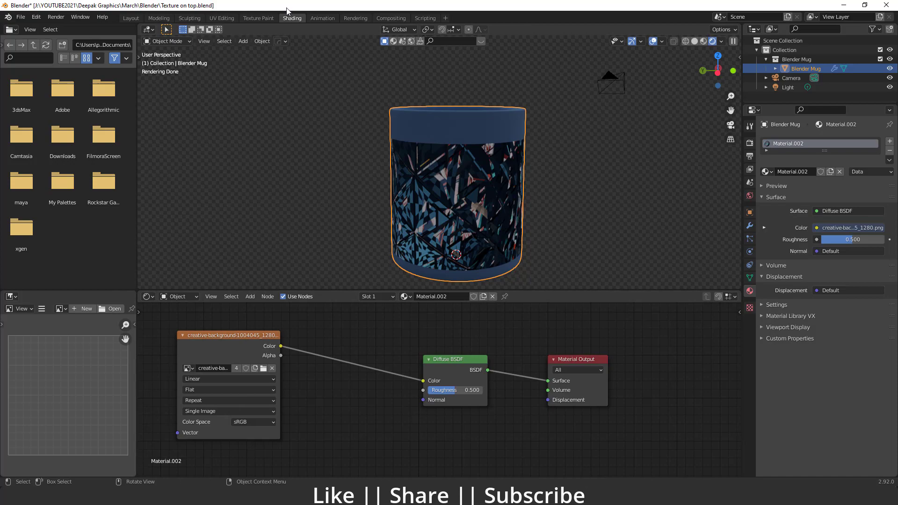
# In the UV Editing workspace, select the whole mug mesh and scale up the rectangular UV island to span the image's width.
pyautogui.click(222, 18)
pyautogui.scroll(-4, 557, 258)
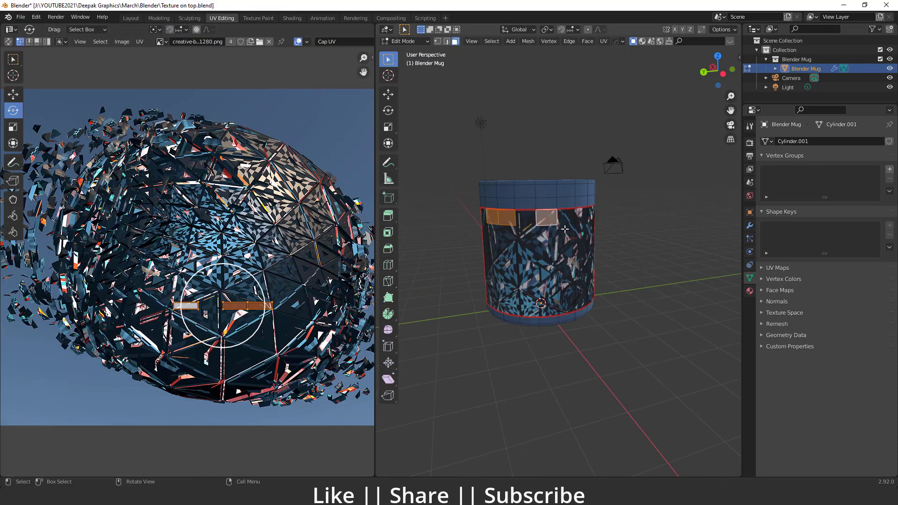
pyautogui.press('a')
pyautogui.scroll(-3, 187, 262)
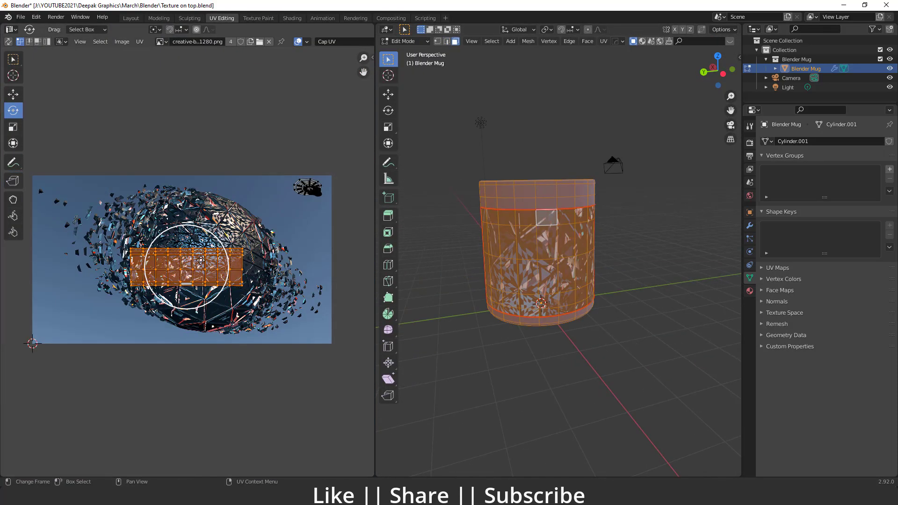
pyautogui.scroll(2, 170, 293)
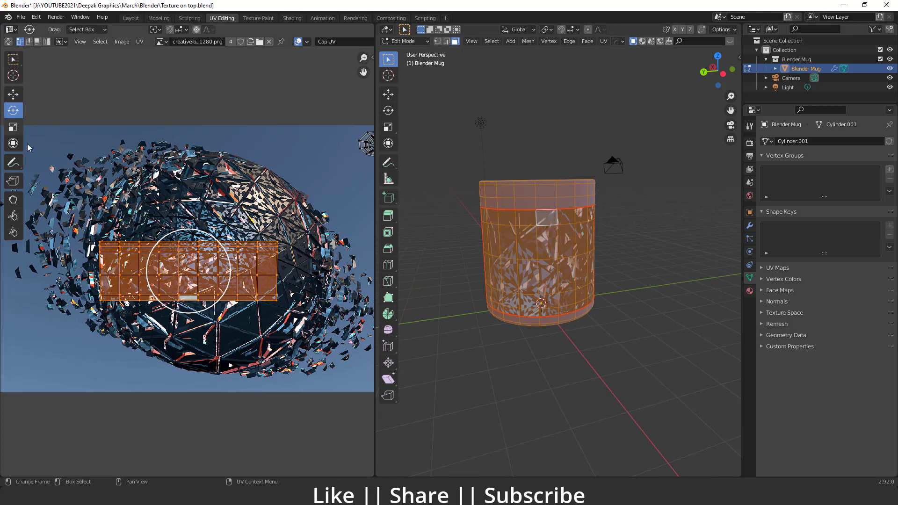
pyautogui.press('s')
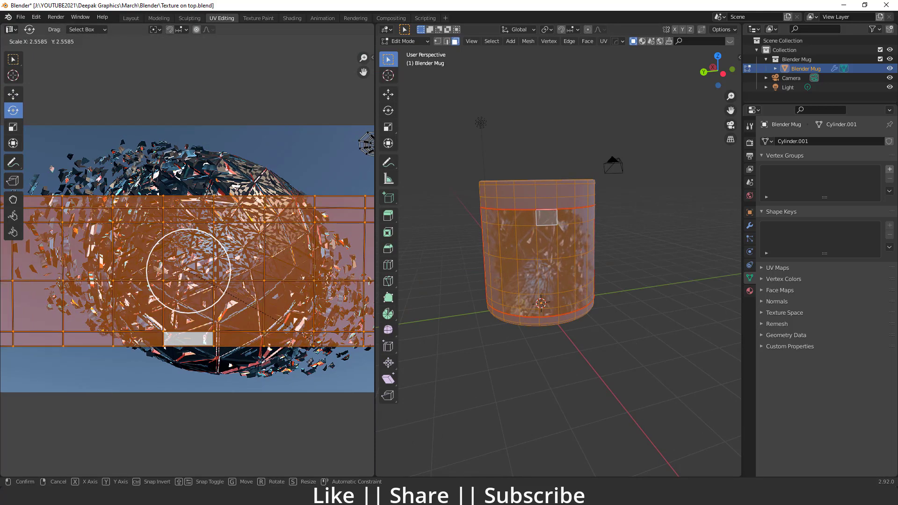
pyautogui.click(284, 263)
pyautogui.scroll(-4, 284, 263)
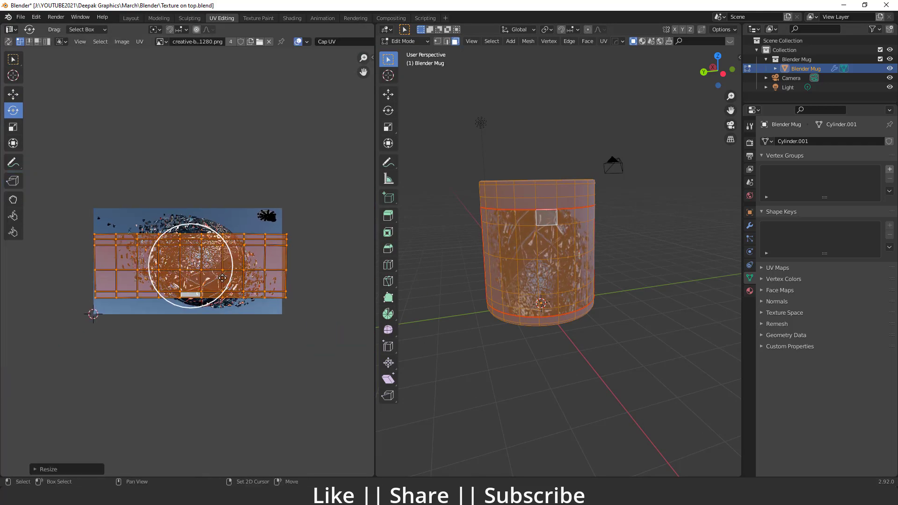
# Stretch the rectangular UV island vertically to nearly the image's height, reposition it over the image and return to Object Mode.
pyautogui.click(13, 127)
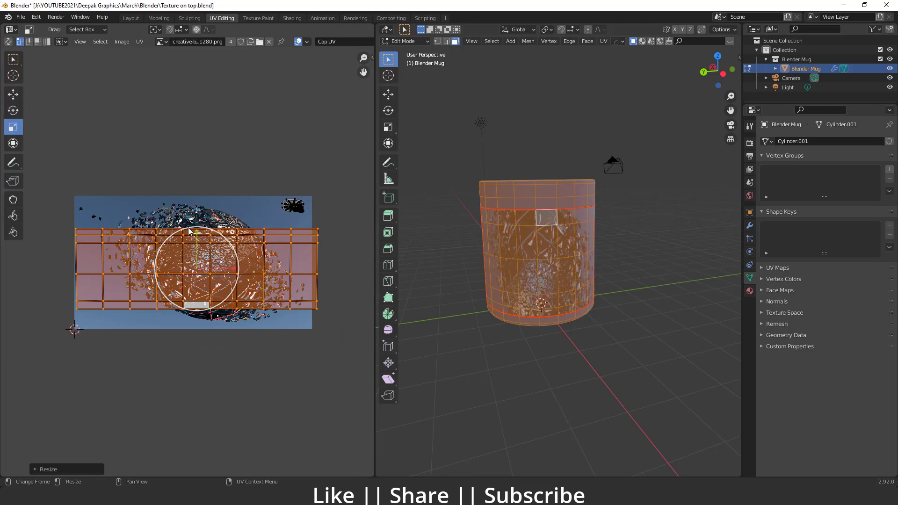
pyautogui.moveTo(197, 230)
pyautogui.mouseDown()
pyautogui.moveTo(197, 208)
pyautogui.moveTo(197, 215)
pyautogui.mouseUp()
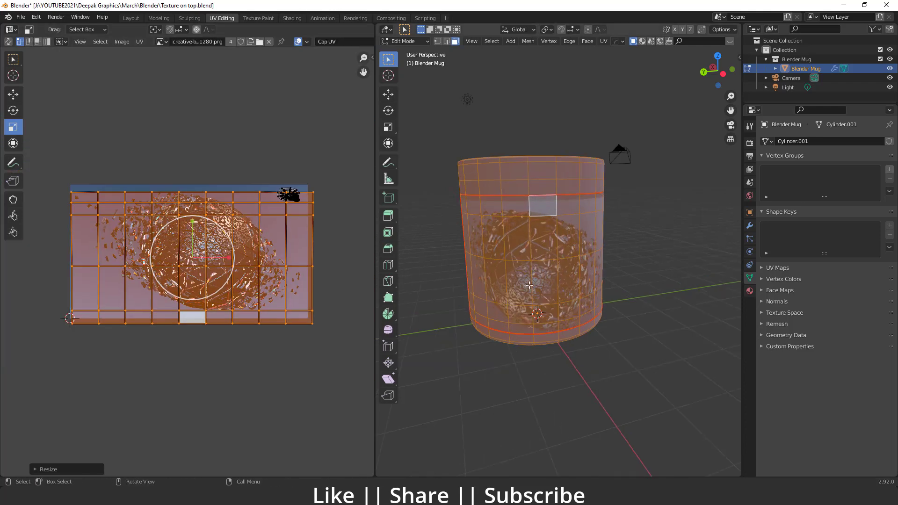
pyautogui.press('g')
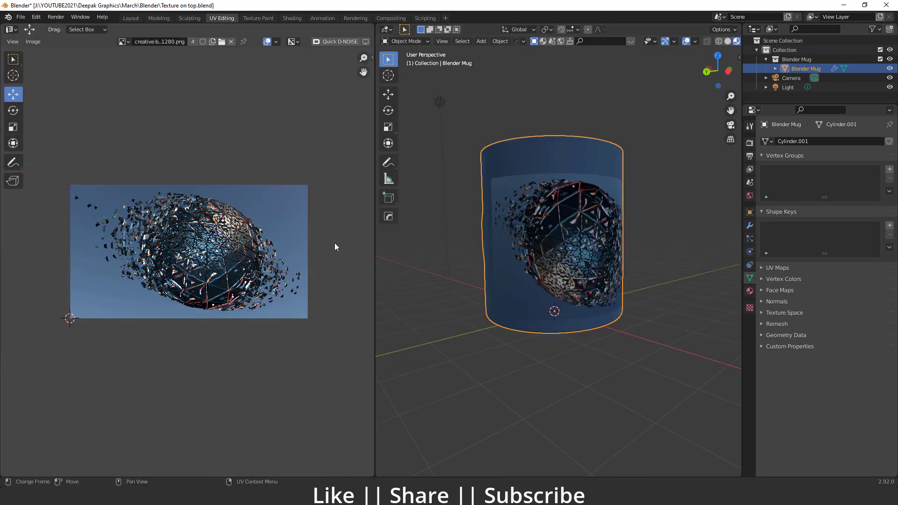
pyautogui.moveTo(412, 305); pyautogui.dragTo(617, 275, button='middle')
pyautogui.moveTo(592, 296); pyautogui.dragTo(523, 271, button='middle')
pyautogui.scroll(3, 595, 276)
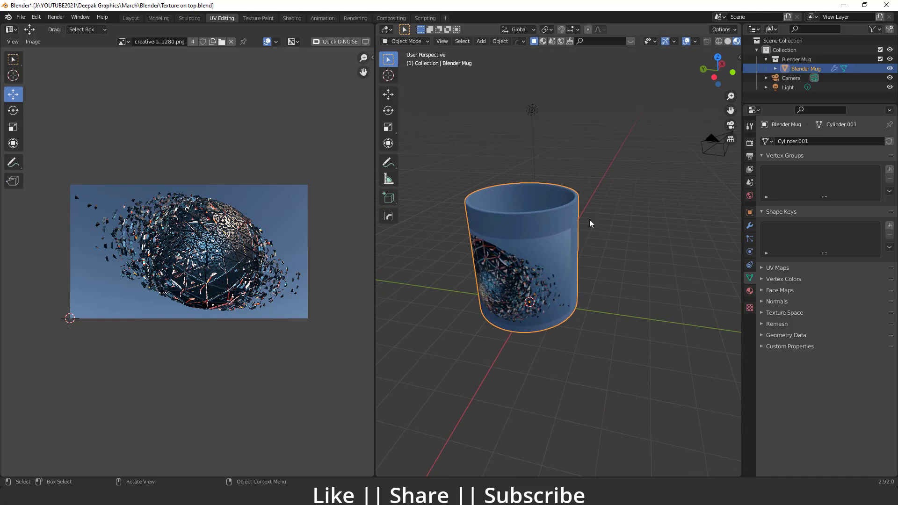
pyautogui.moveTo(555, 289); pyautogui.dragTo(505, 280, button='middle')
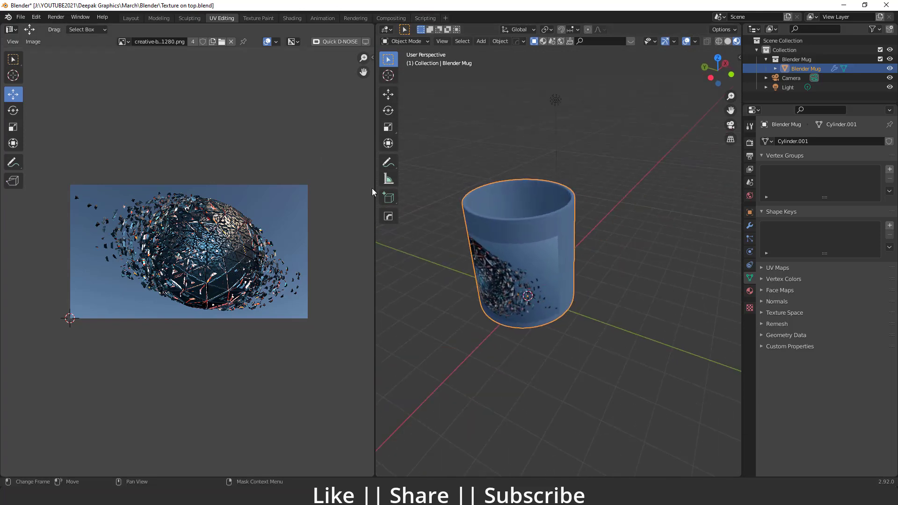
# In the Shading workspace, insert a Mix Shader between the Diffuse BSDF and the Material Output.
pyautogui.click(291, 19)
pyautogui.scroll(-2, 336, 371)
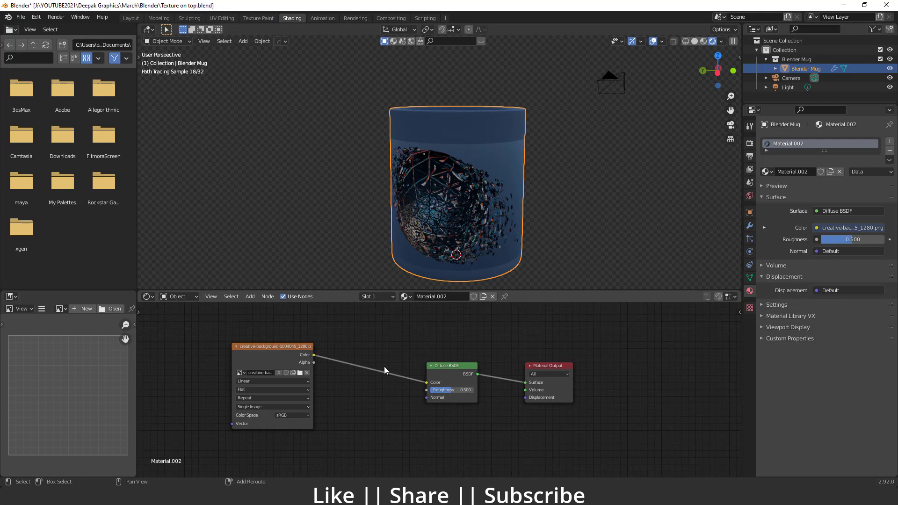
pyautogui.moveTo(504, 201); pyautogui.dragTo(477, 217, button='middle')
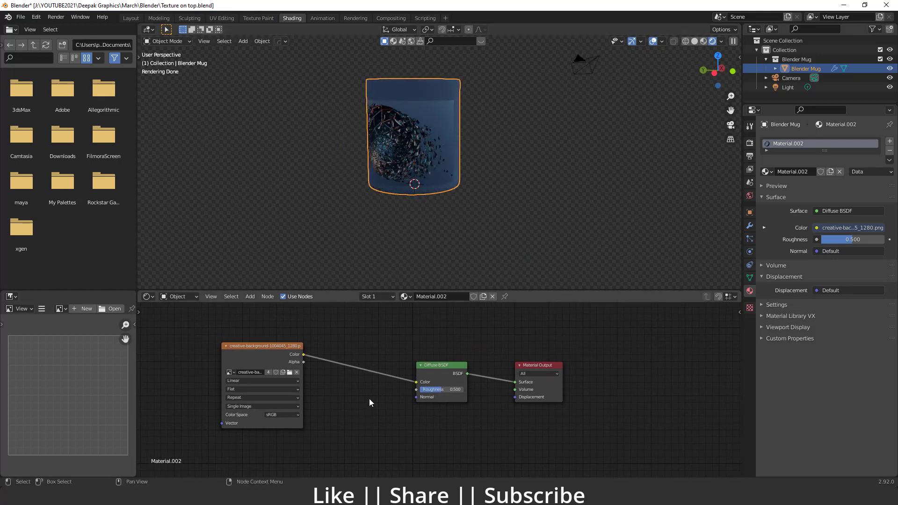
pyautogui.moveTo(370, 399); pyautogui.dragTo(371, 382, button='middle')
pyautogui.hotkey('shift', 'a')
pyautogui.click(364, 376)
pyautogui.write('mix')
pyautogui.click(380, 388)
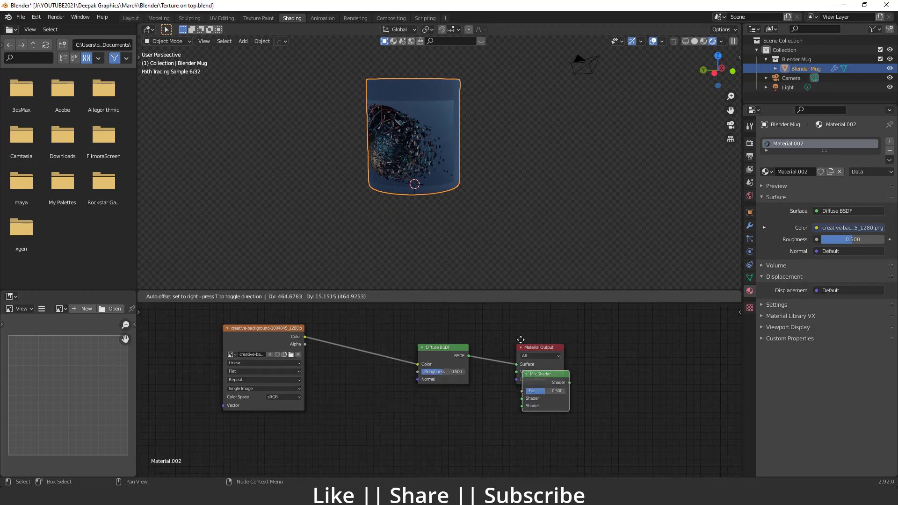
pyautogui.click(511, 336)
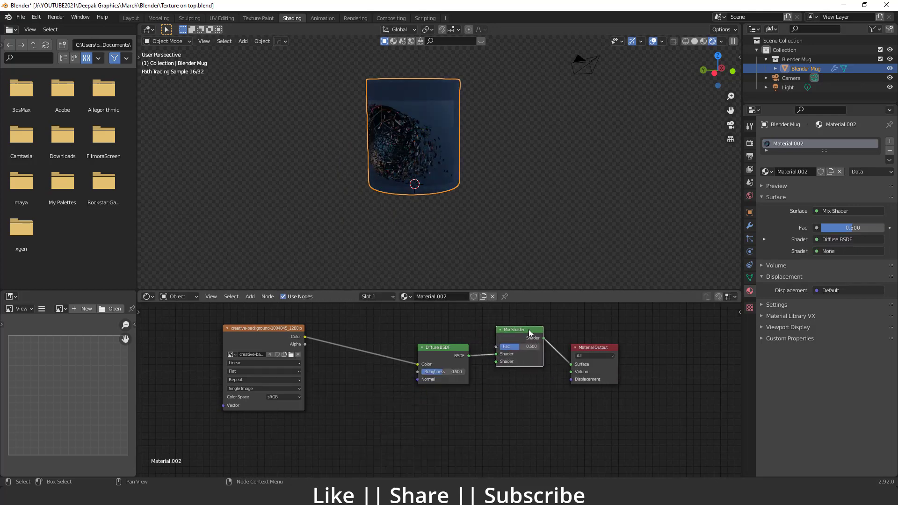
# Shift the Diffuse BSDF away from the Mix Shader, duplicate it below the original and set the copy's color to black.
pyautogui.moveTo(430, 348); pyautogui.dragTo(404, 347)
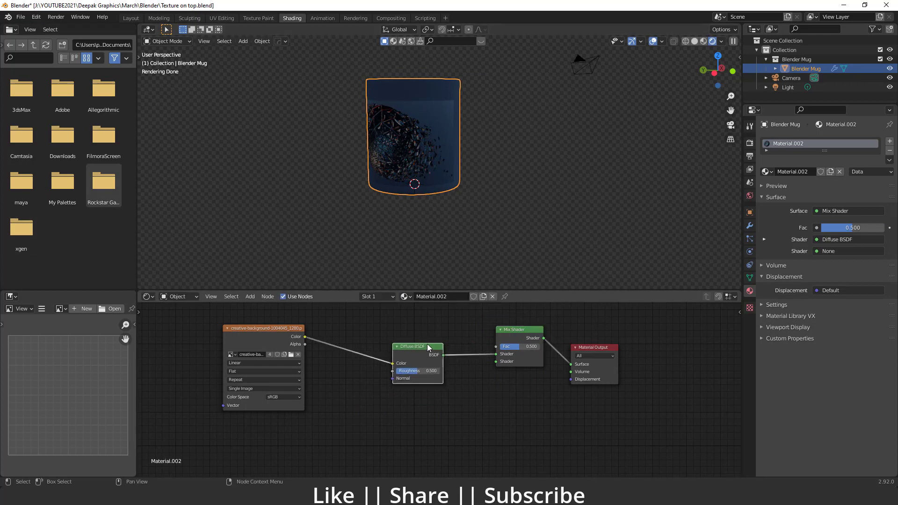
pyautogui.hotkey('shift', 'd')
pyautogui.click(410, 417)
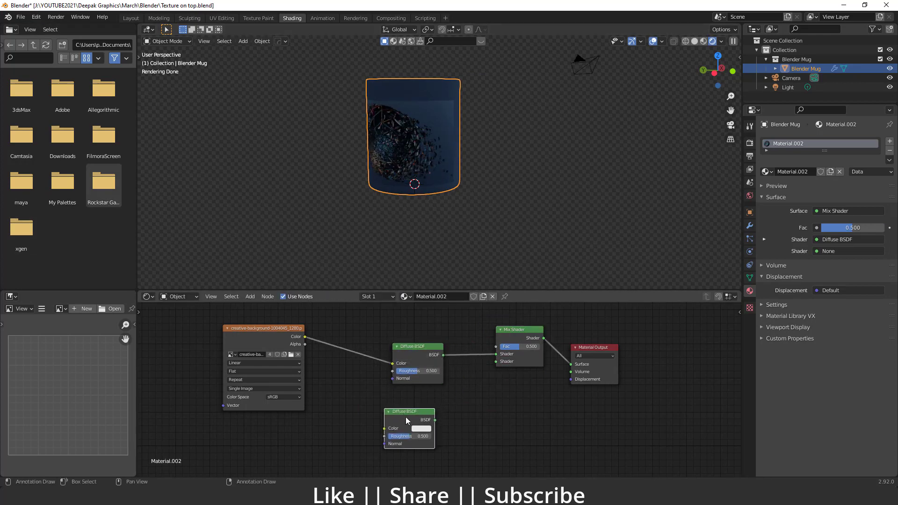
pyautogui.click(421, 429)
pyautogui.moveTo(468, 346); pyautogui.dragTo(470, 380)
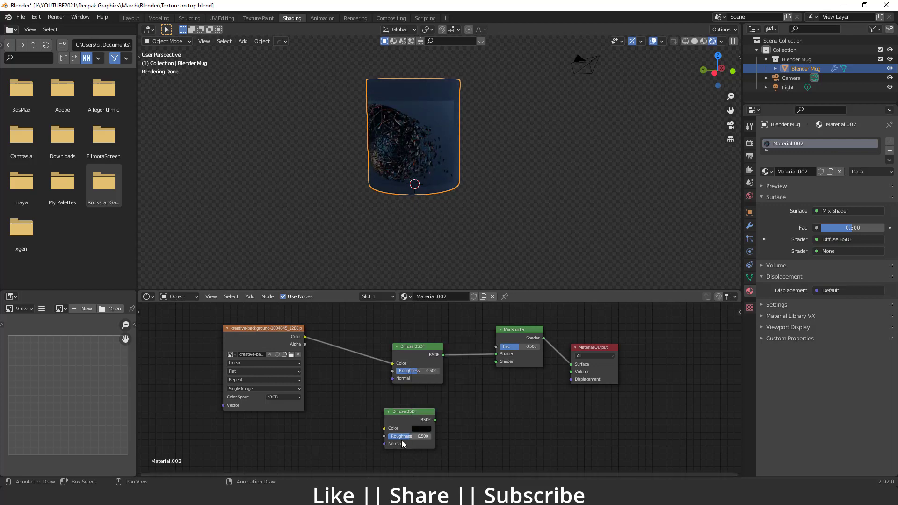